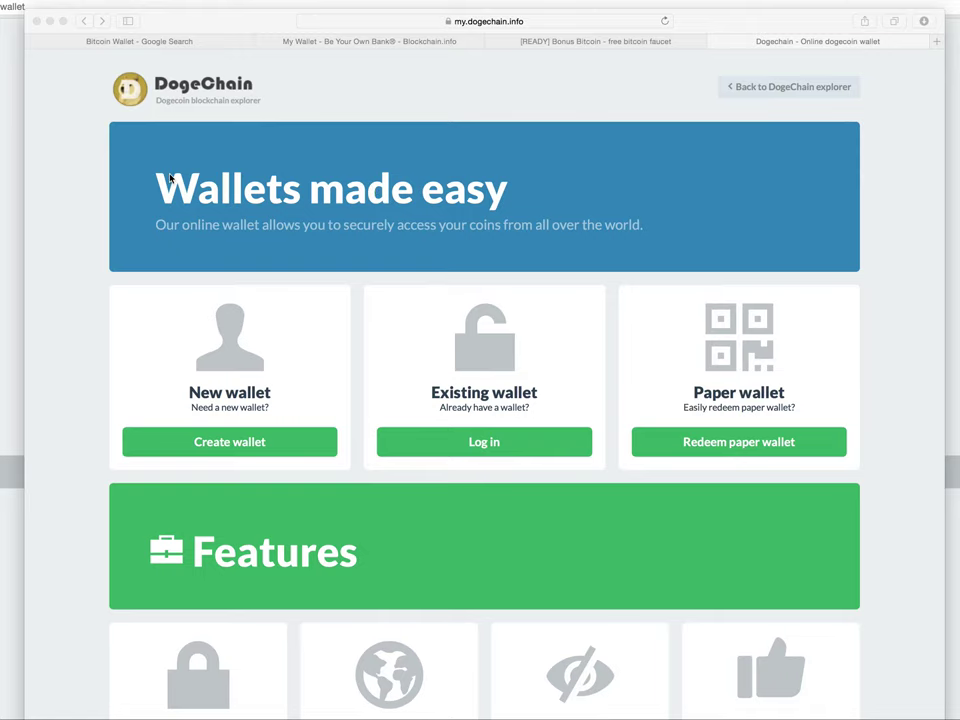
- Begin a new wallet sign-up with the account e-mail and a first password attempt
{"action": "left_click", "coordinate": [224, 442]}
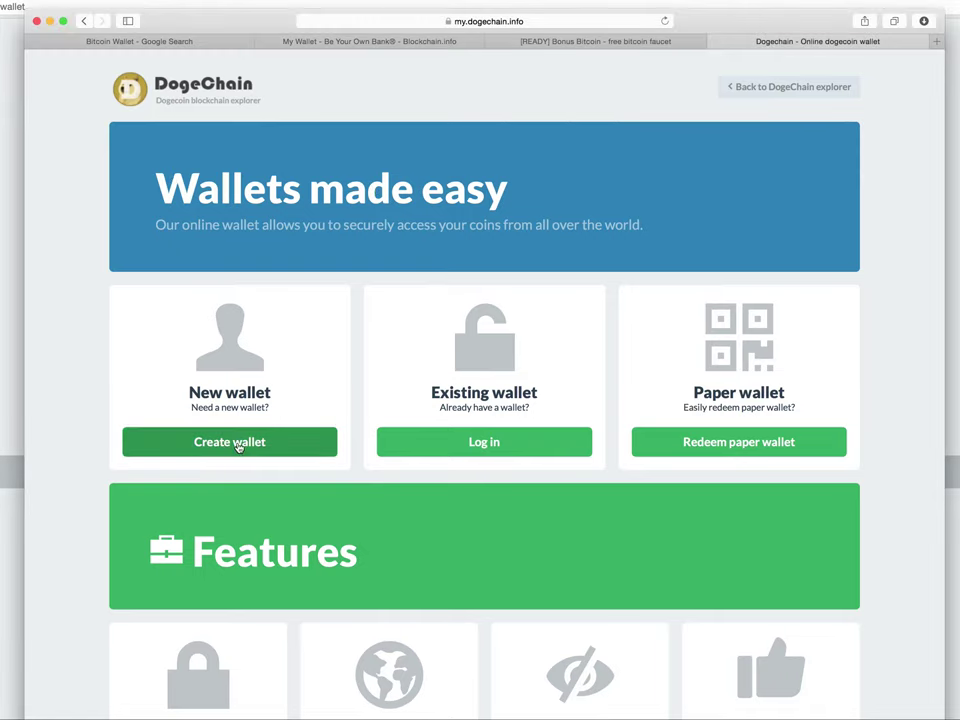
{"action": "left_click", "coordinate": [436, 222]}
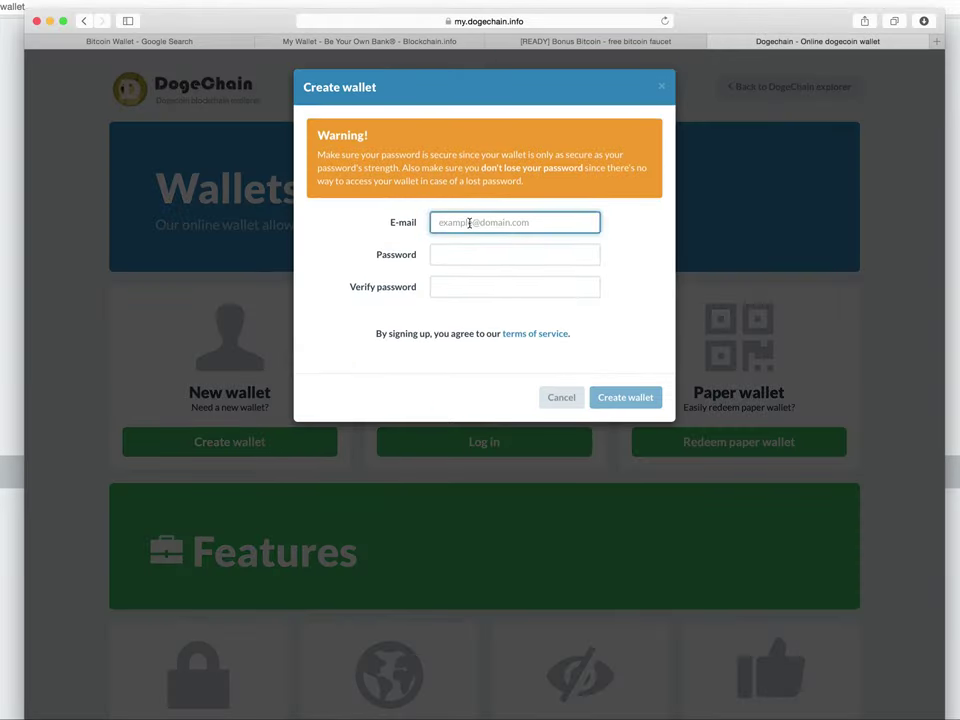
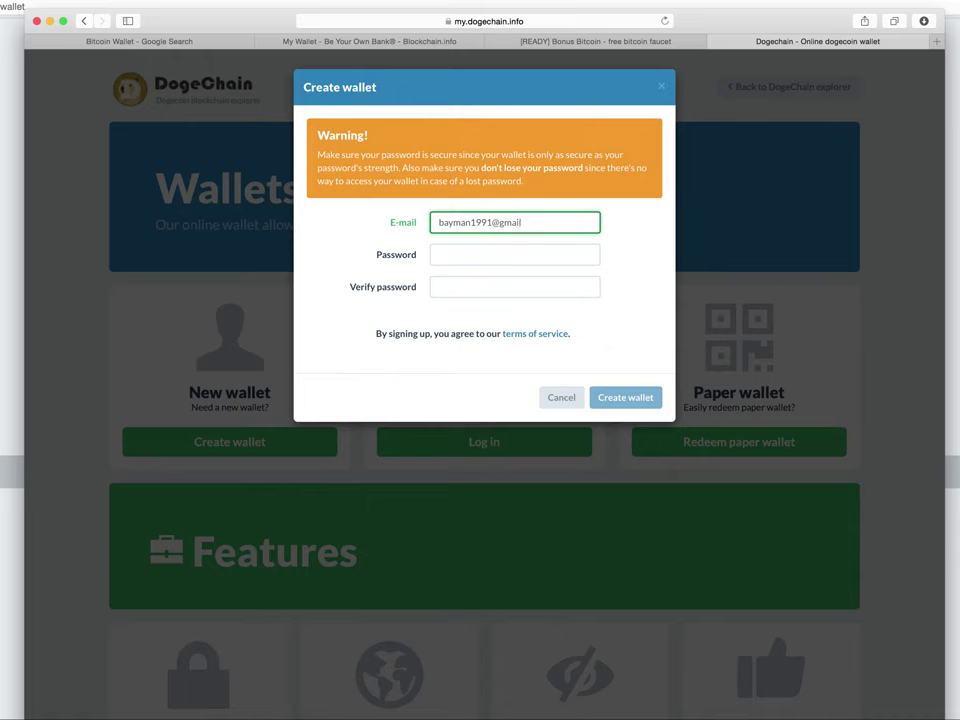
{"action": "key", "text": "Tab"}
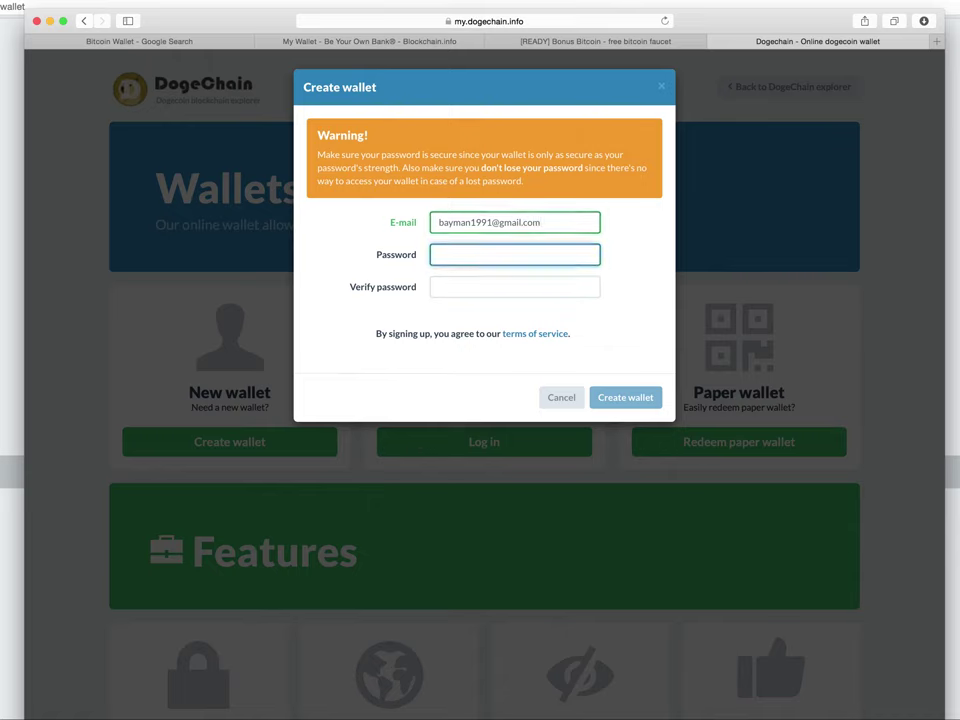
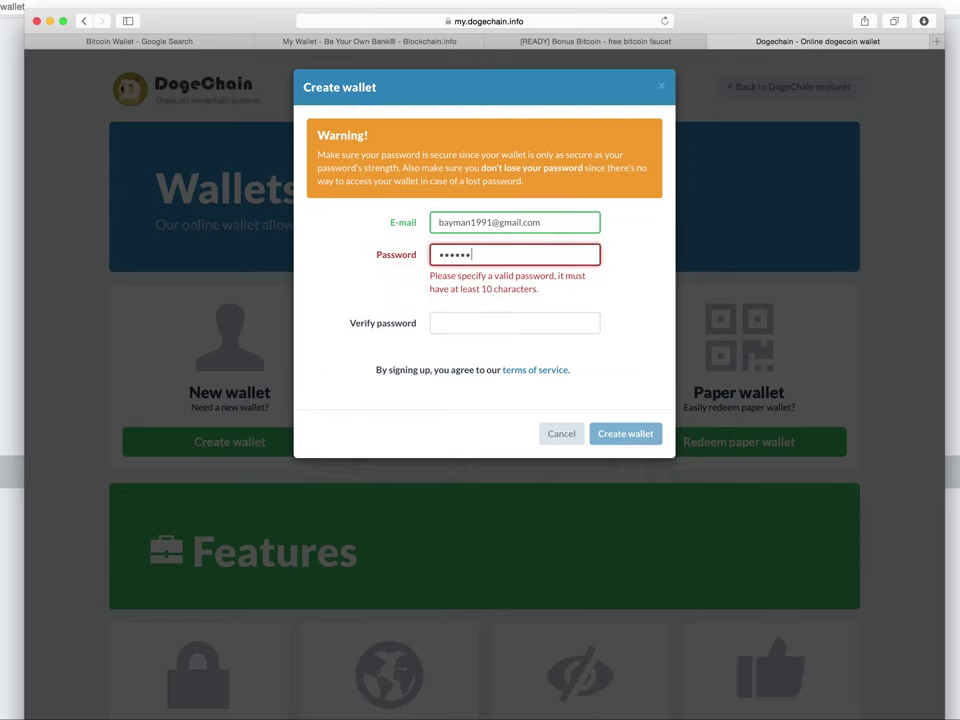
{"action": "key", "text": "Tab"}
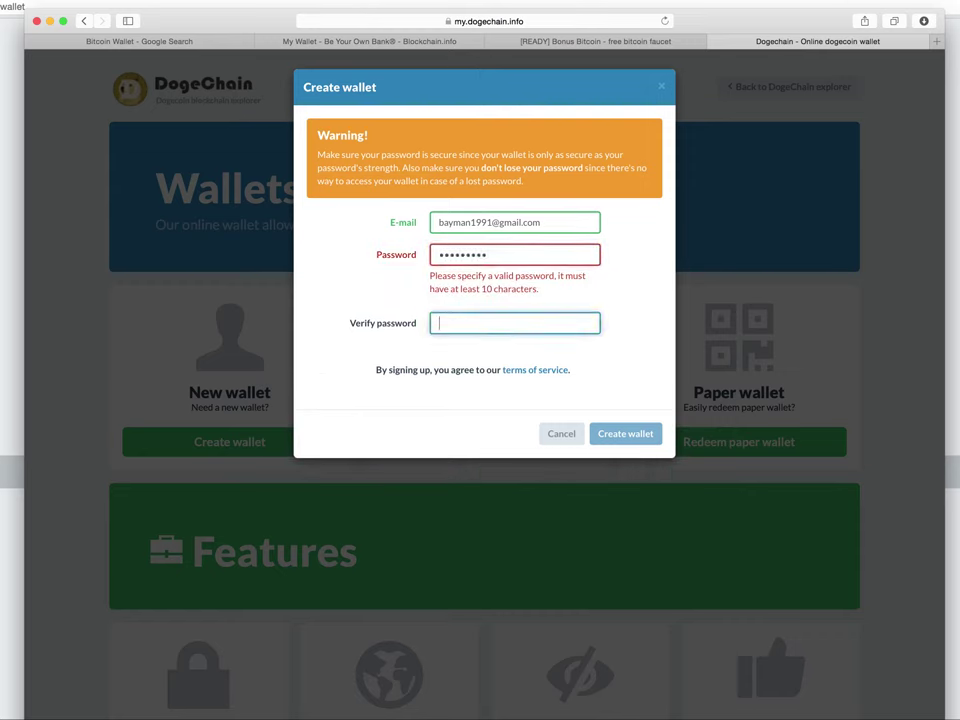
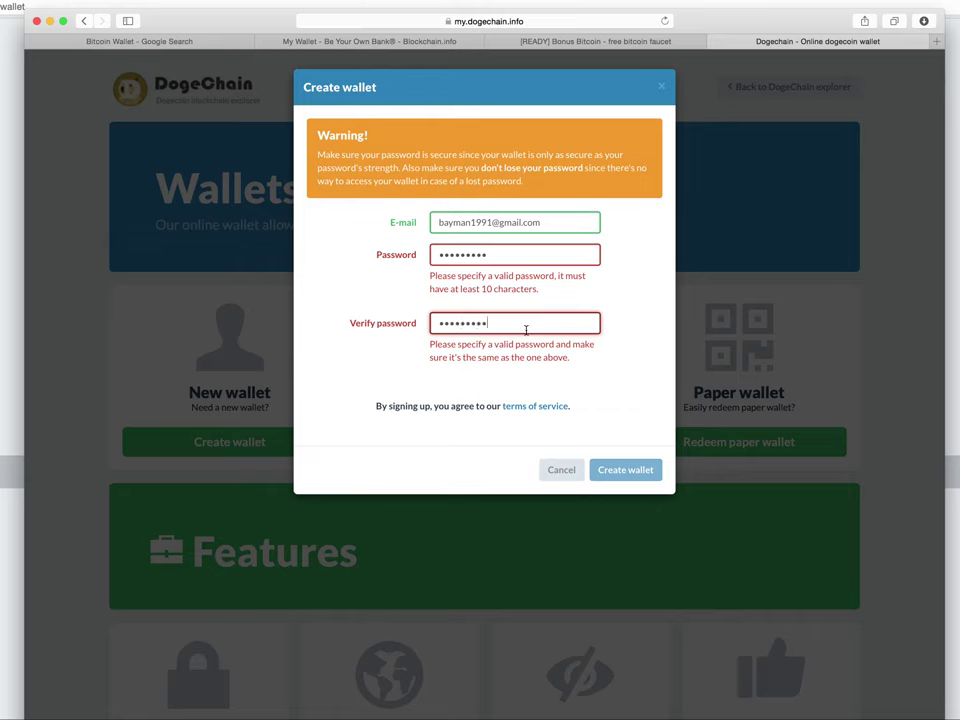
- Replace the too-short password with a longer one, re-enter the confirmation, and submit
{"action": "left_click", "coordinate": [508, 254]}
{"action": "left_click_drag", "start_coordinate": [497, 255], "coordinate": [348, 240]}
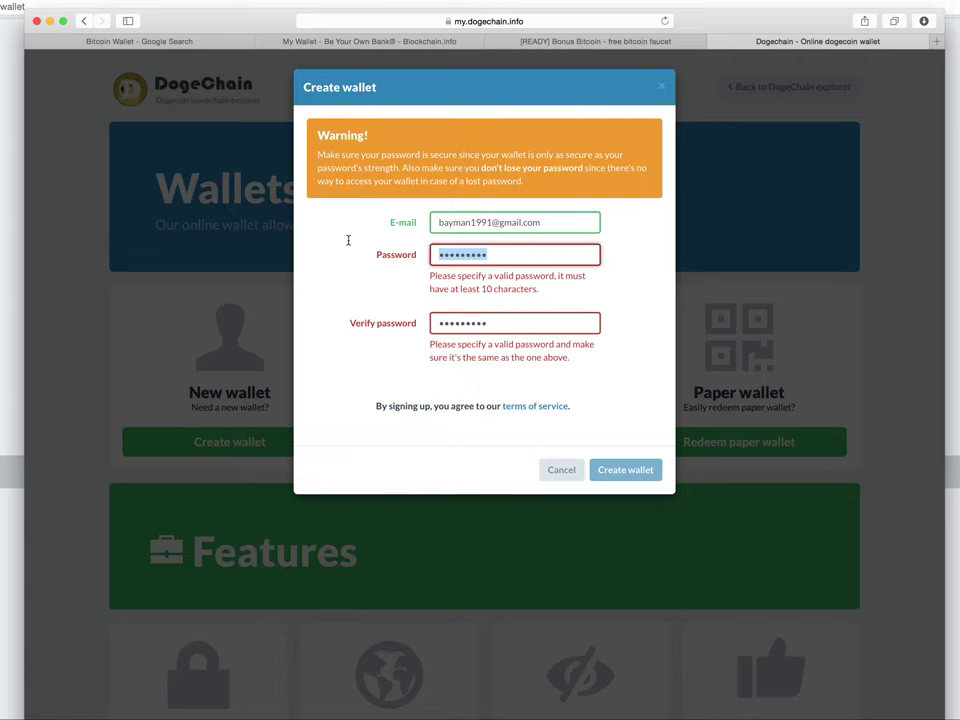
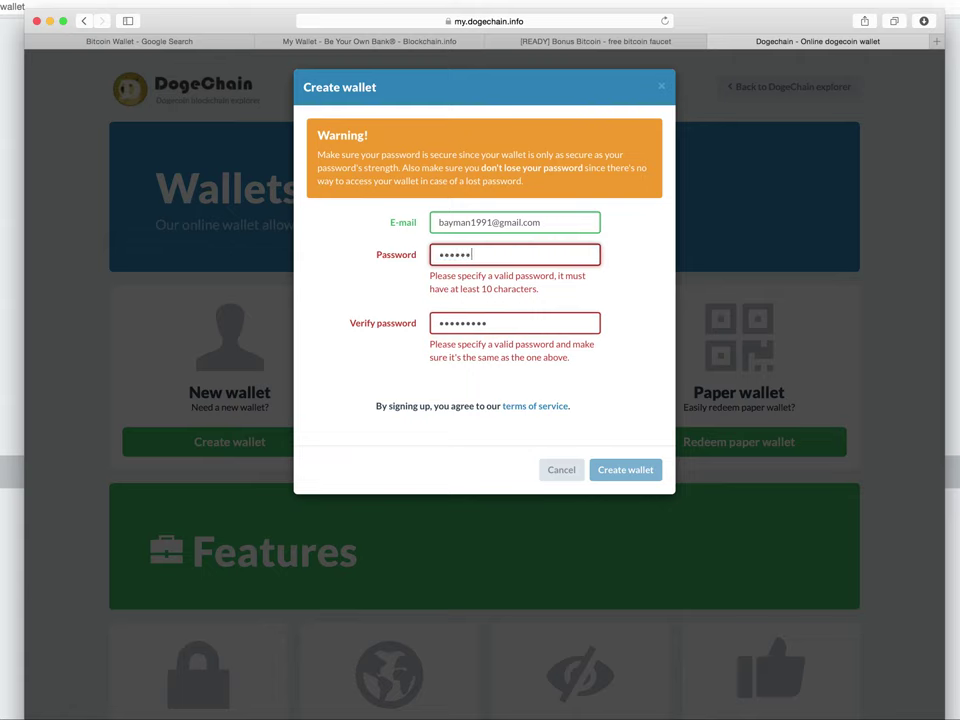
{"action": "key", "text": "Tab"}
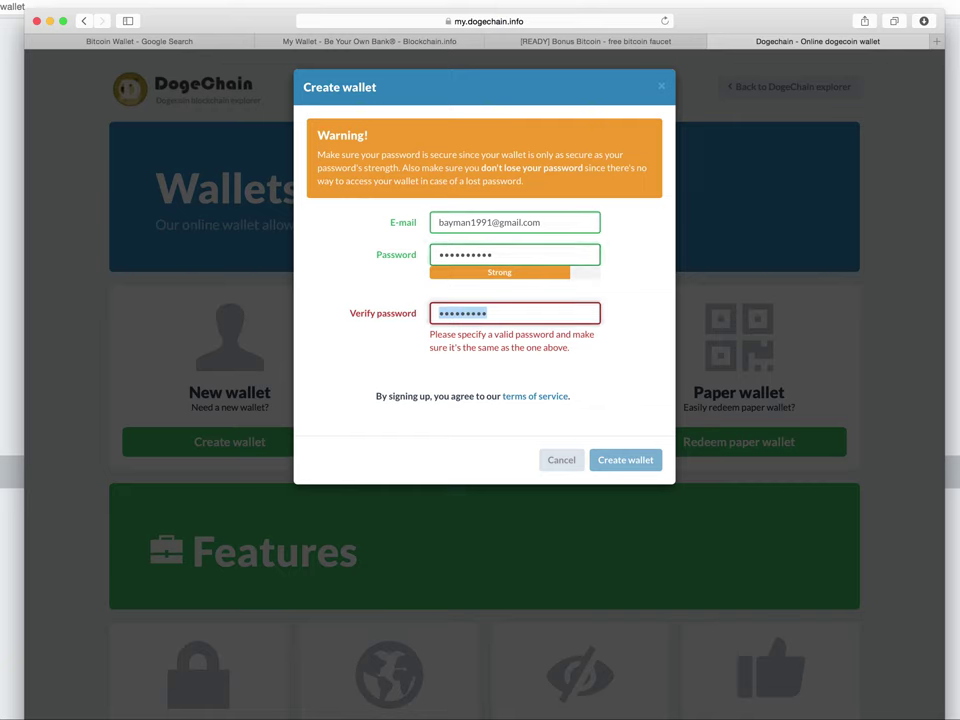
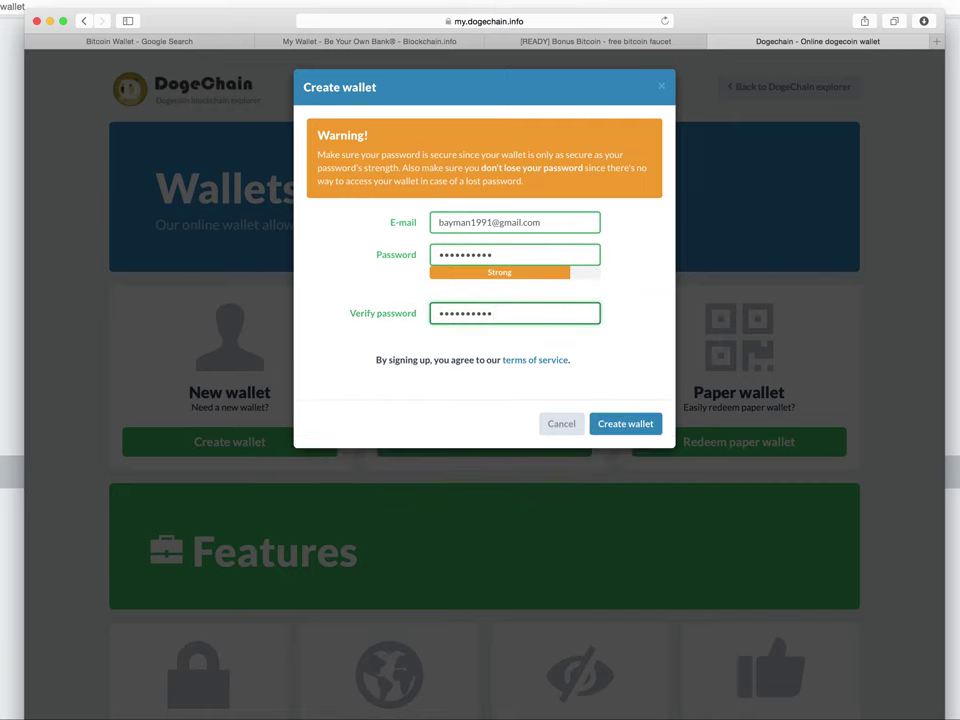
{"action": "left_click", "coordinate": [626, 423]}
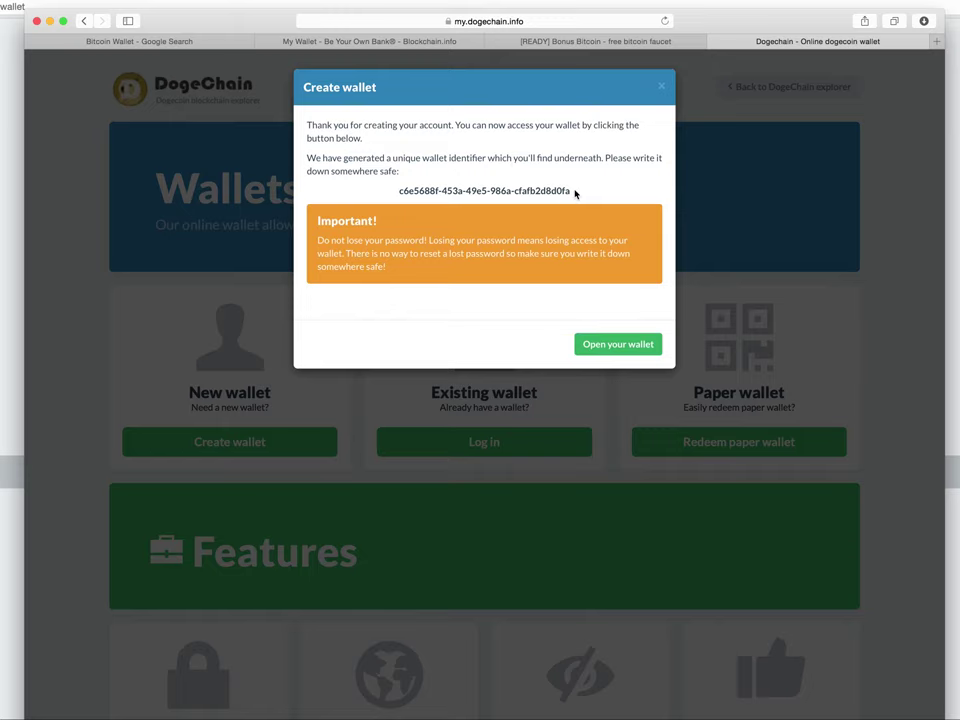
- Open the new 0.00 DOGE wallet and let Safari save its password
{"action": "left_click", "coordinate": [606, 344]}
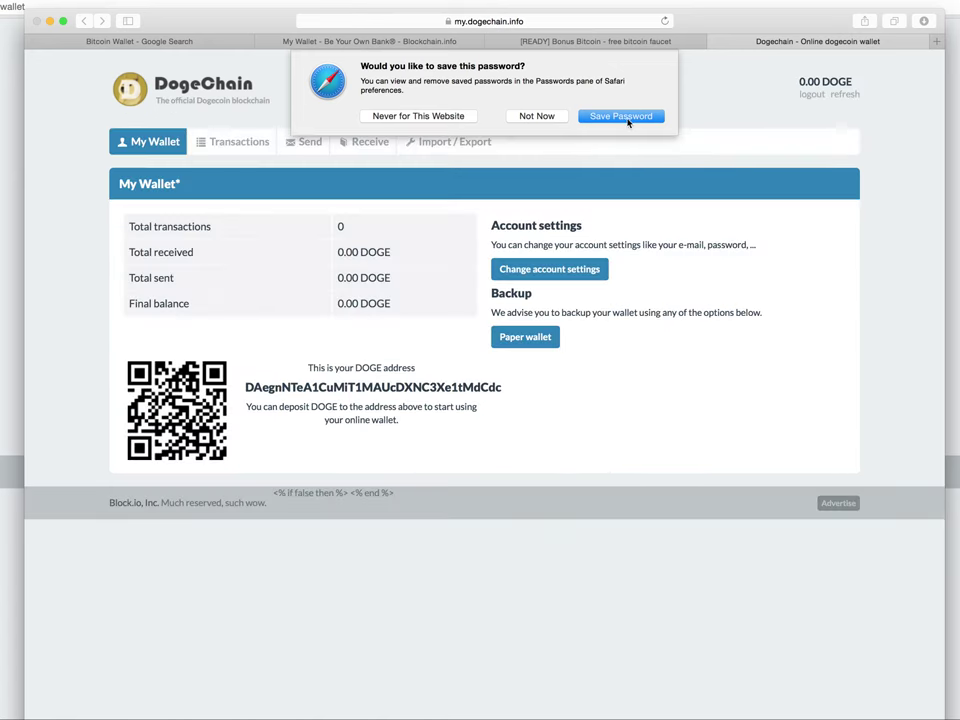
{"action": "left_click", "coordinate": [621, 116]}
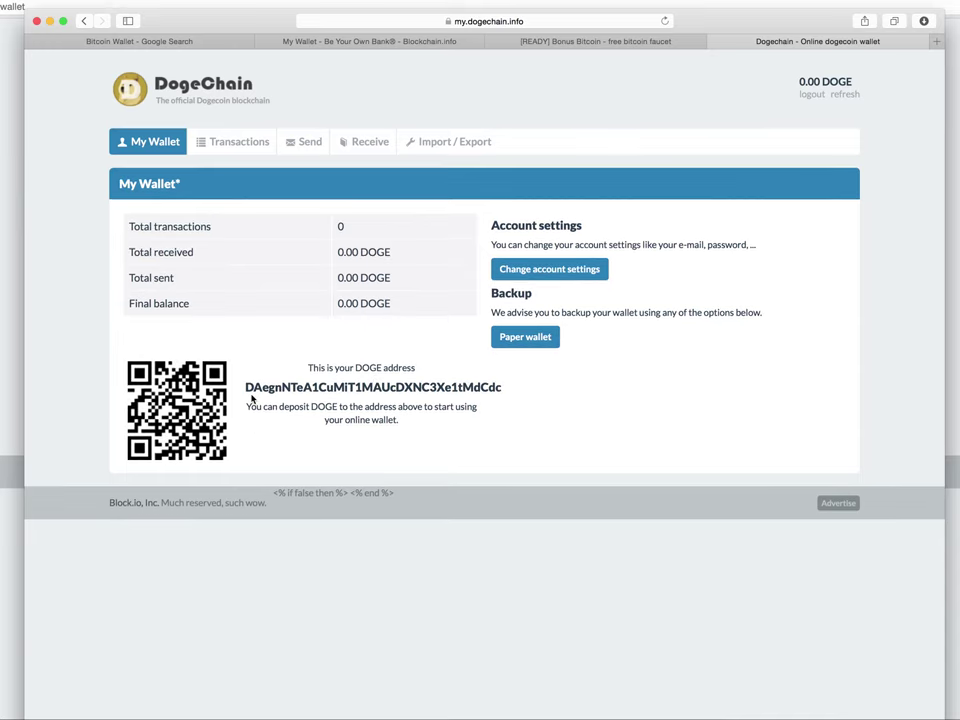
- Copy the new wallet's DOGE deposit address and switch to the 25.00 DOGE account
{"action": "mouse_move", "coordinate": [245, 391]}
{"action": "left_mouse_down"}
{"action": "mouse_move", "coordinate": [497, 387]}
{"action": "mouse_move", "coordinate": [244, 389]}
{"action": "left_mouse_up"}
{"action": "left_click", "coordinate": [505, 391]}
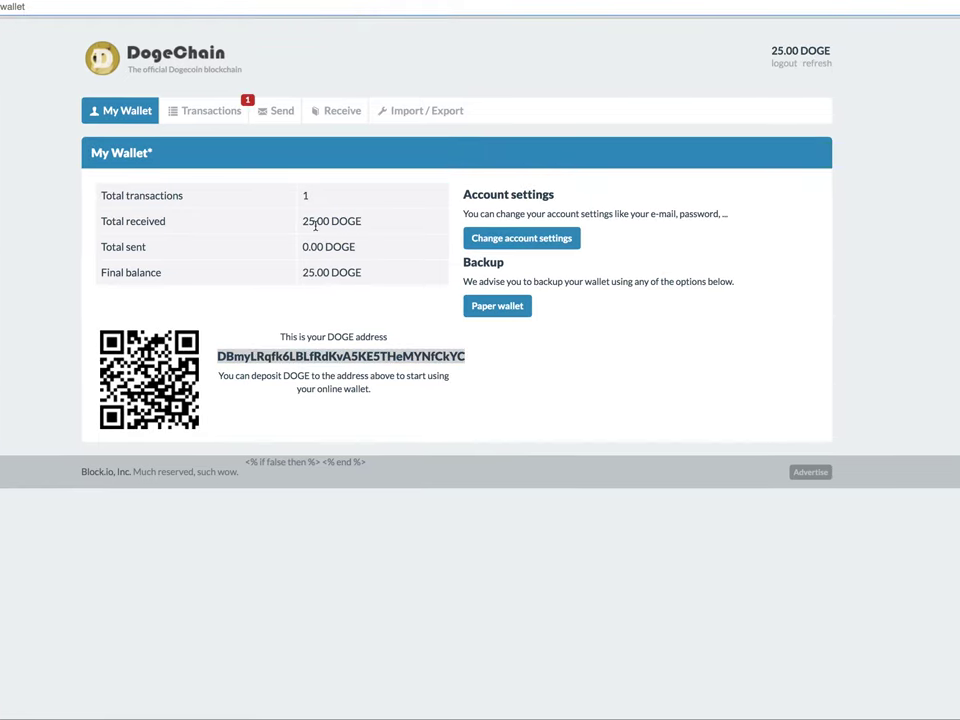
- Send 2 DOGE from the second account to the pasted new-wallet address
{"action": "left_click", "coordinate": [272, 112]}
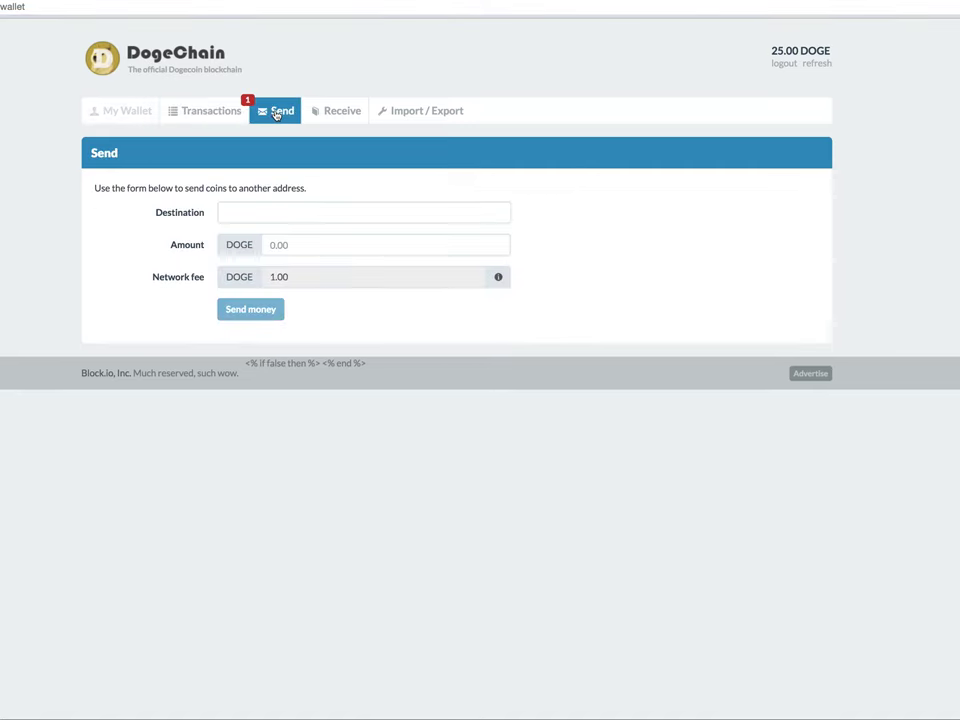
{"action": "left_click", "coordinate": [289, 214]}
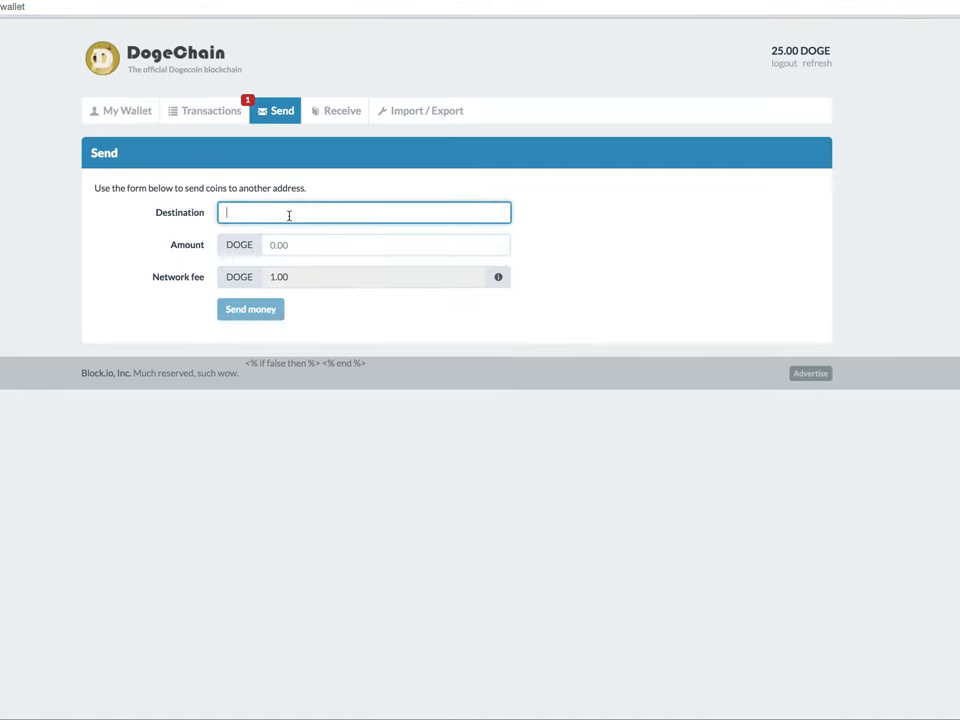
{"action": "key", "text": "ctrl+v"}
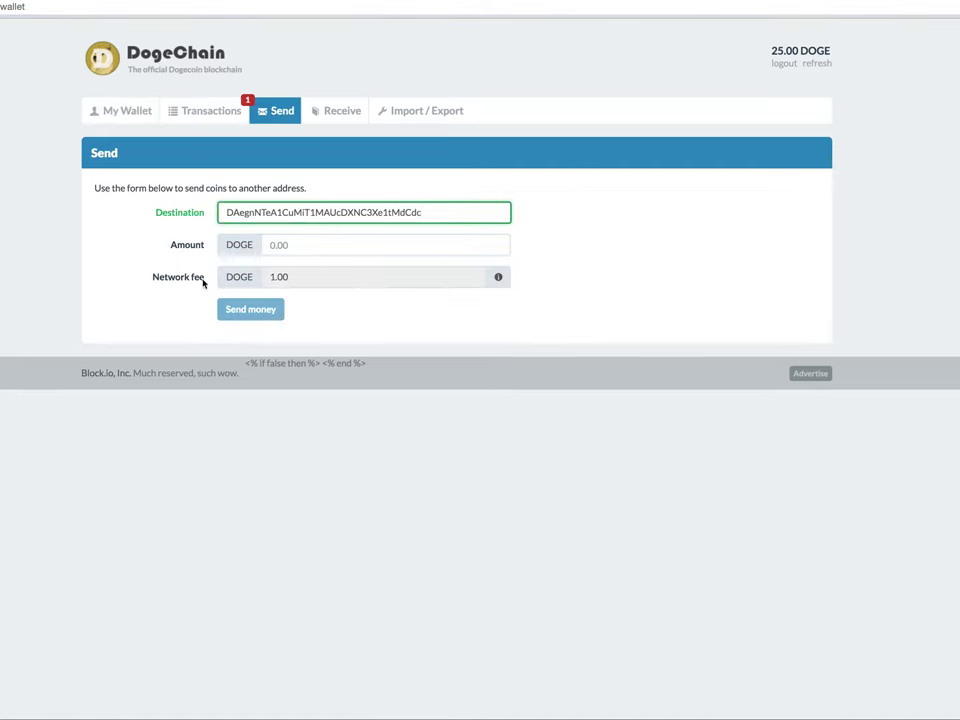
{"action": "left_click", "coordinate": [284, 244]}
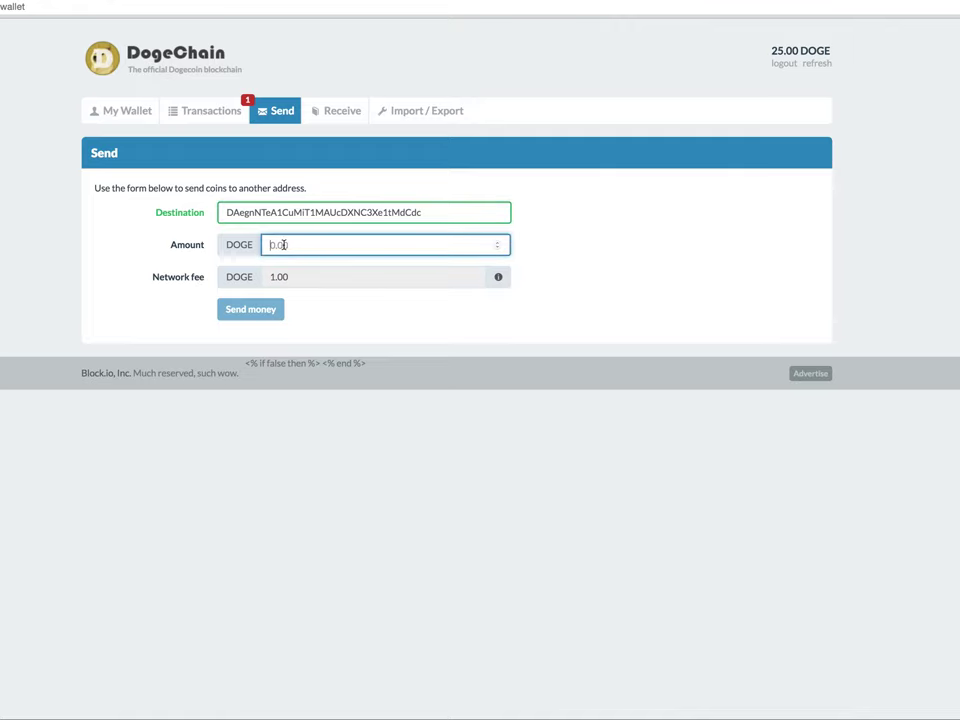
{"action": "left_click", "coordinate": [286, 281]}
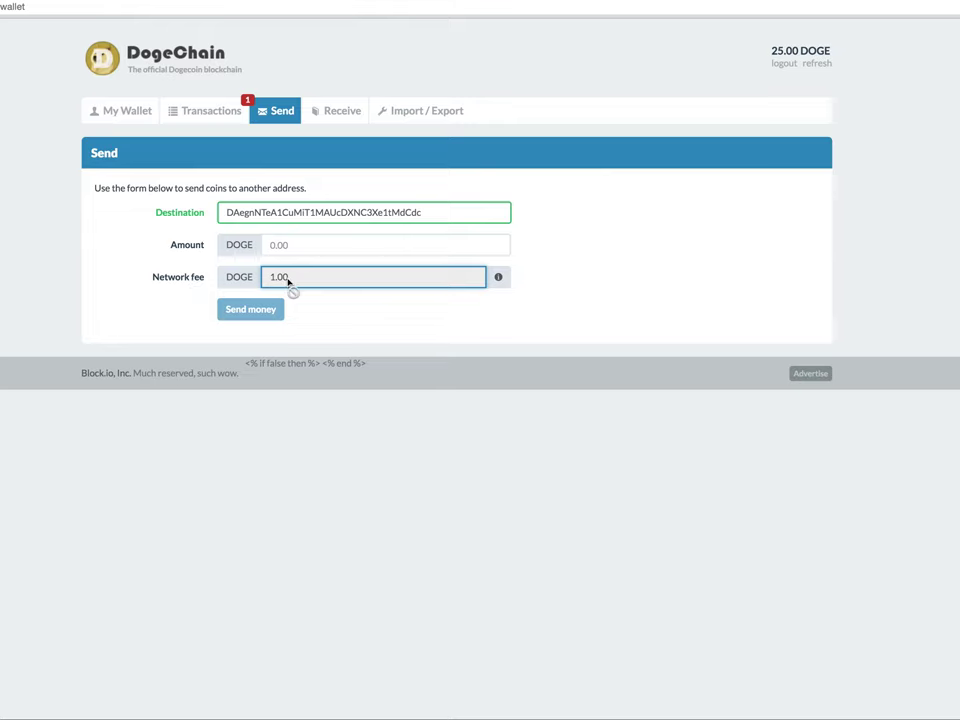
{"action": "left_click", "coordinate": [281, 246]}
{"action": "type", "text": "2"}
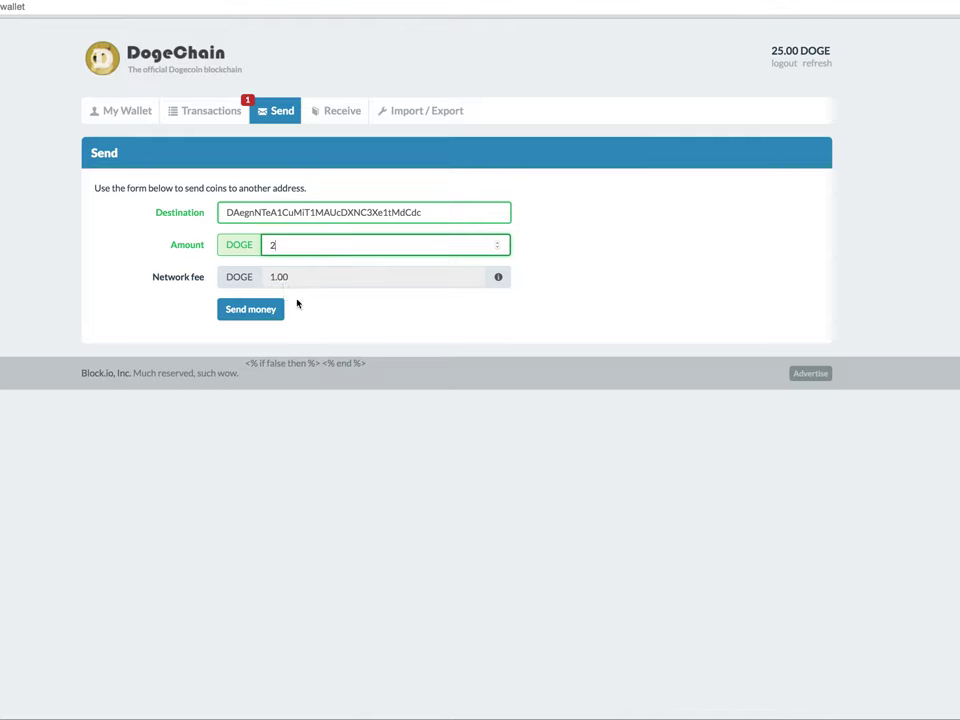
{"action": "left_click", "coordinate": [260, 312]}
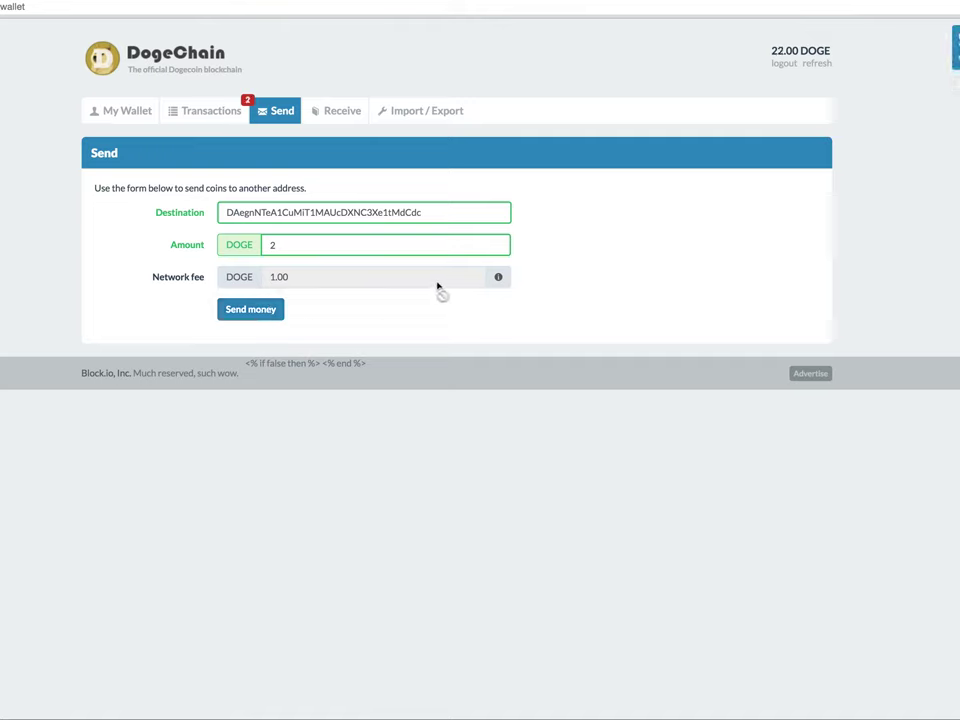
- Check the outgoing 3.00 DOGE transfer under Transactions, then return to My Wallet
{"action": "left_click", "coordinate": [203, 112]}
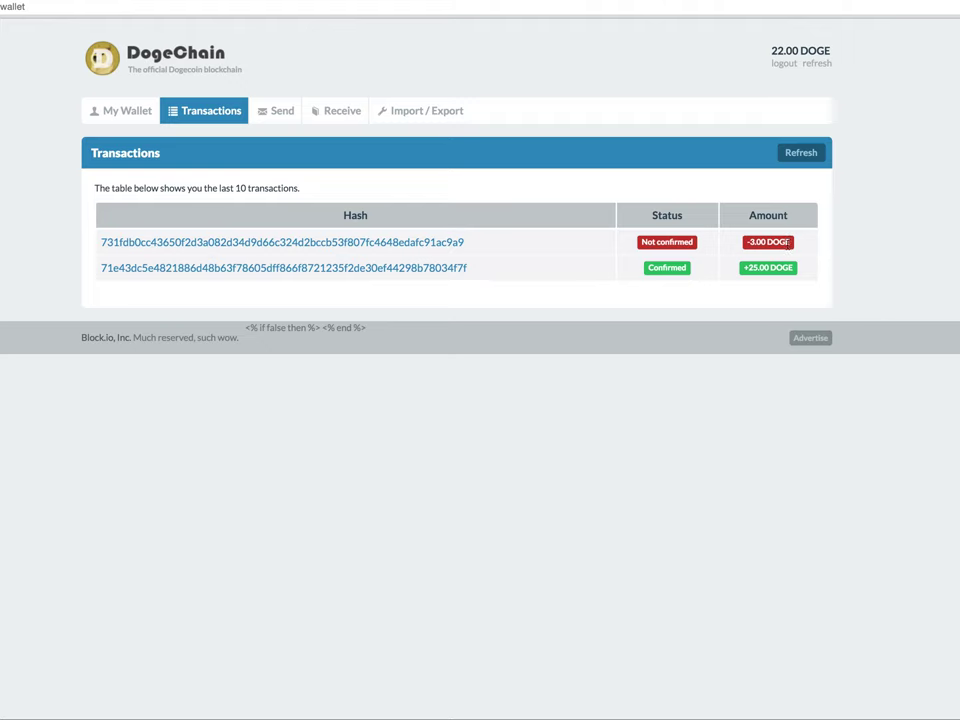
{"action": "left_click", "coordinate": [129, 116]}
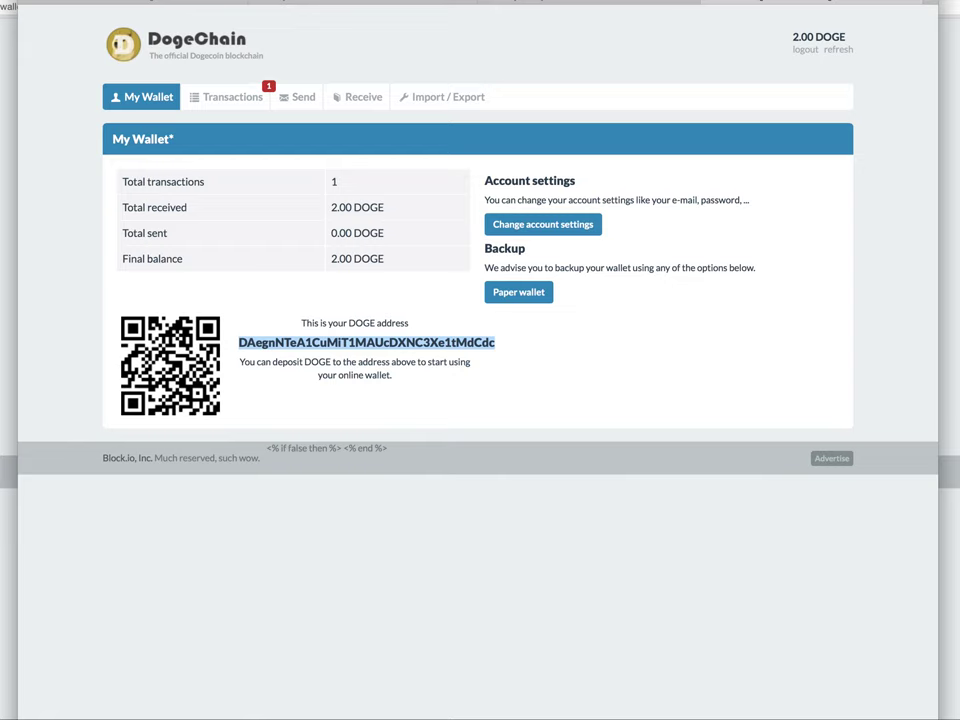
- Select and review the new wallet's DOGE address beside its 2.00 DOGE balance
{"action": "left_click_drag", "start_coordinate": [498, 369], "coordinate": [232, 343]}
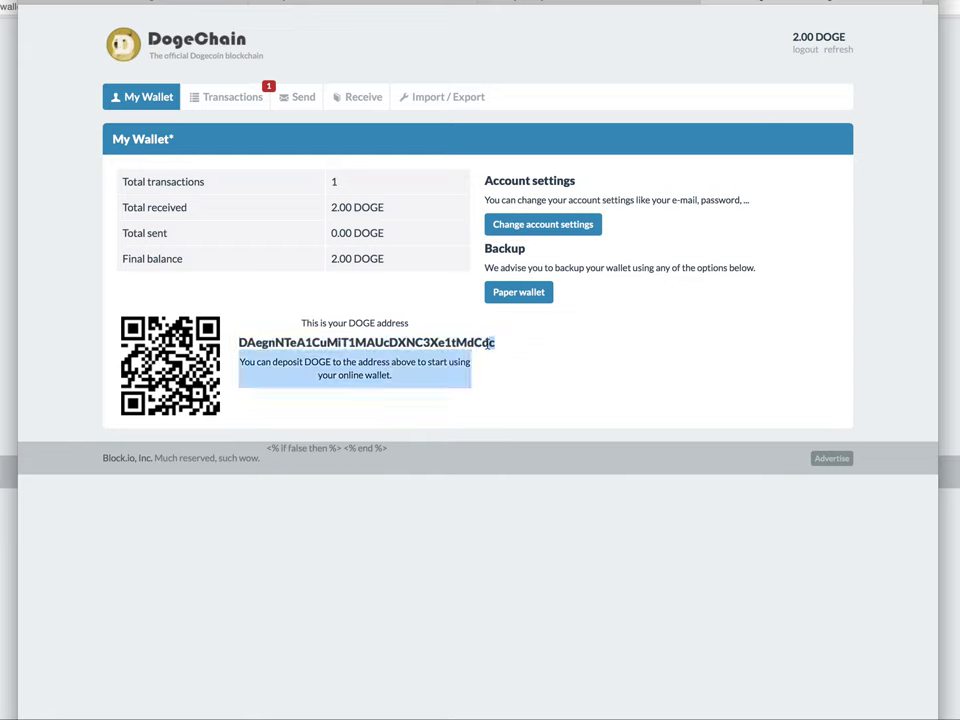
{"action": "left_click_drag", "start_coordinate": [504, 345], "coordinate": [240, 345]}
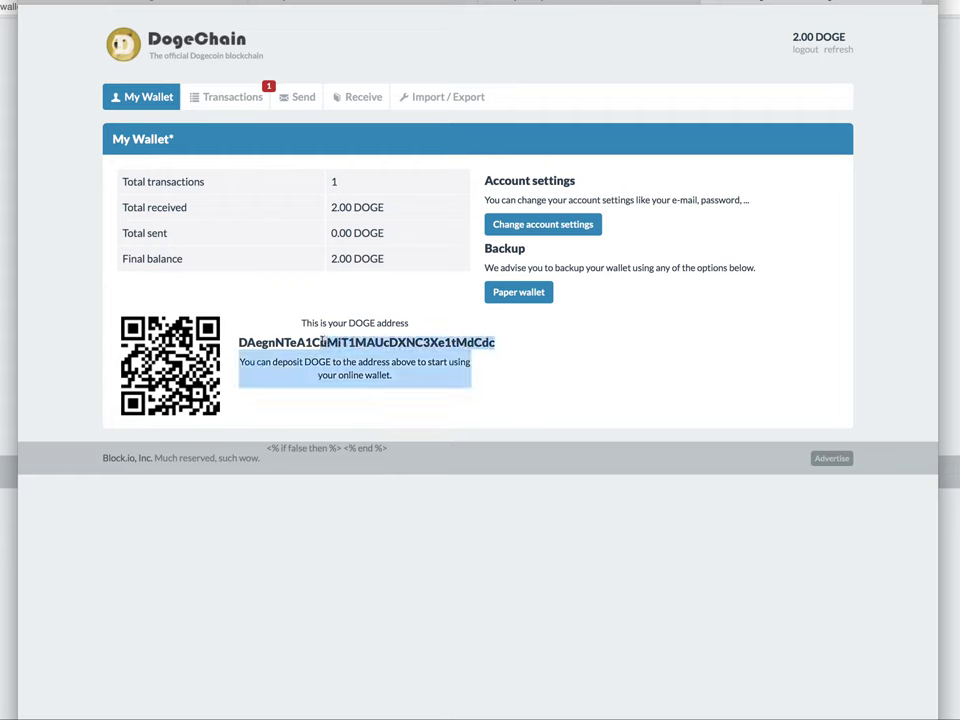
{"action": "left_click", "coordinate": [538, 377]}
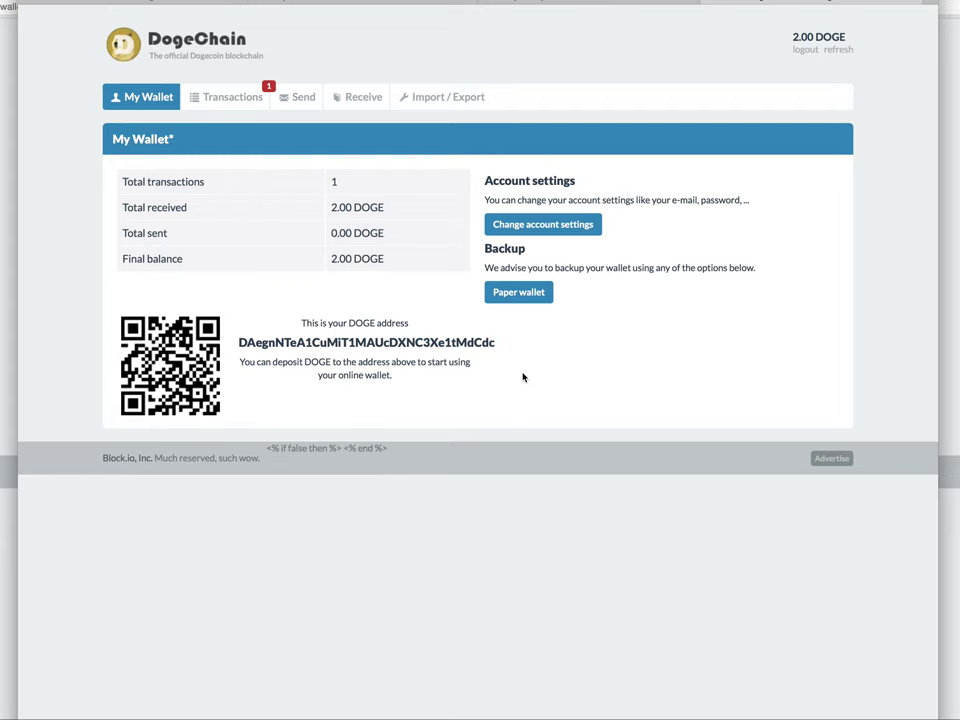